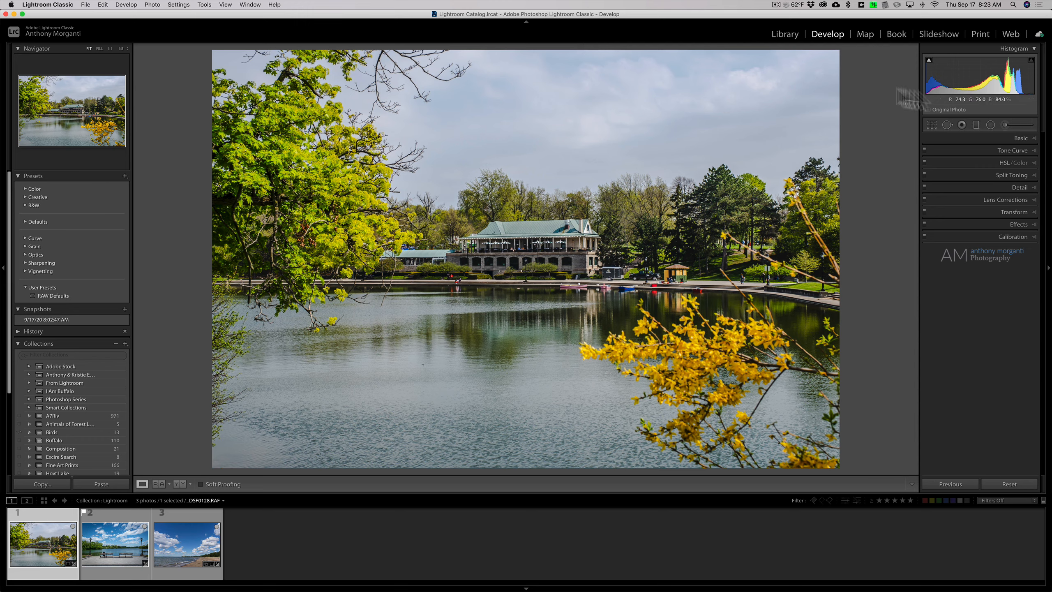
Reset the Highlights adjustment of the pavilion lake photo to its default in the Basic settings
click(1014, 137)
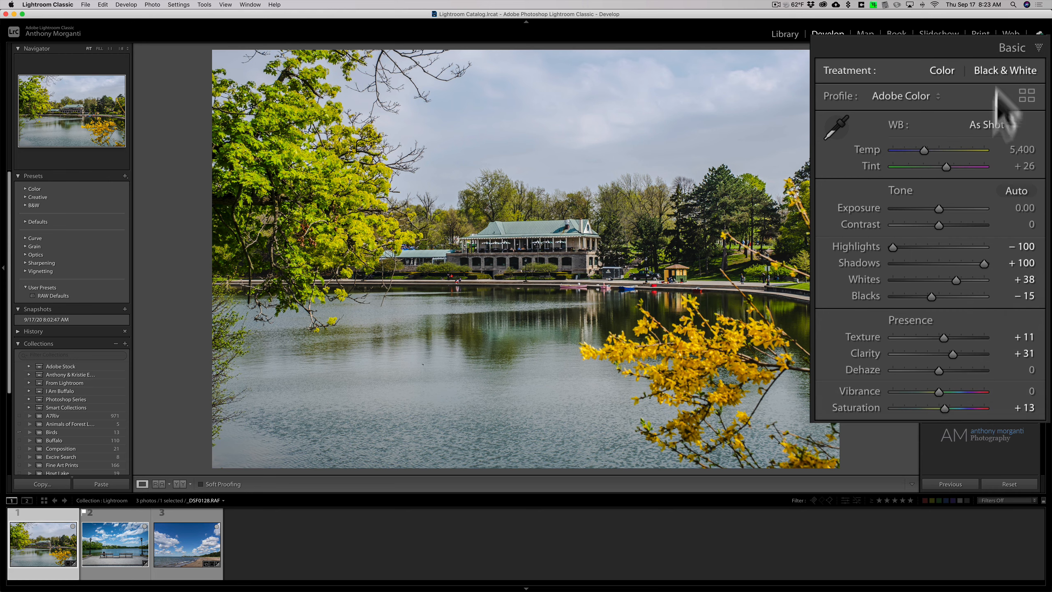
double_click(856, 246)
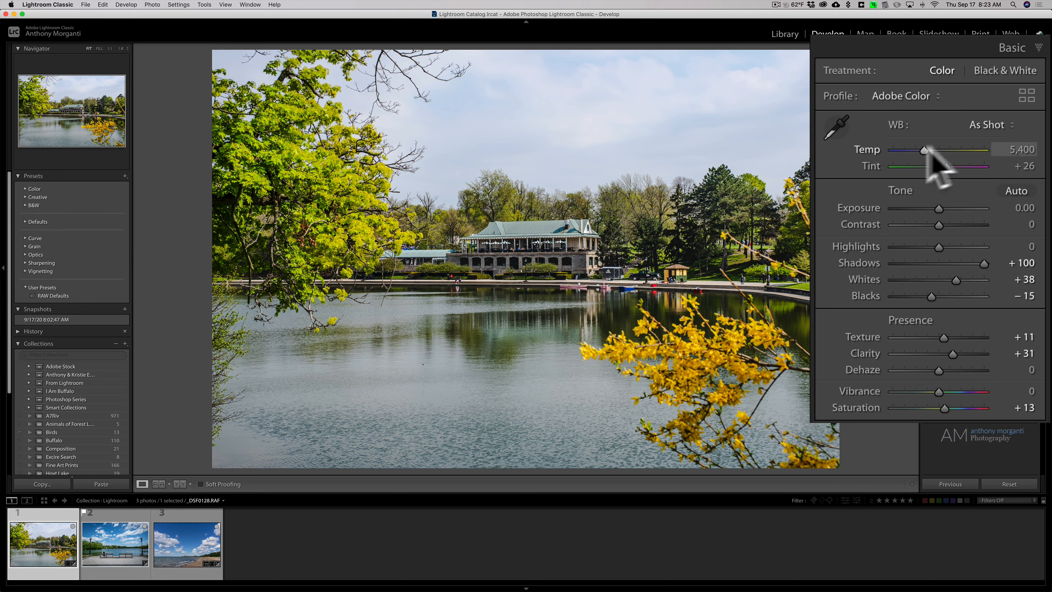
Shift the white balance to Temp 4,428 and Tint +112, and reset both to As Shot
drag(923, 151, 972, 165)
click(946, 165)
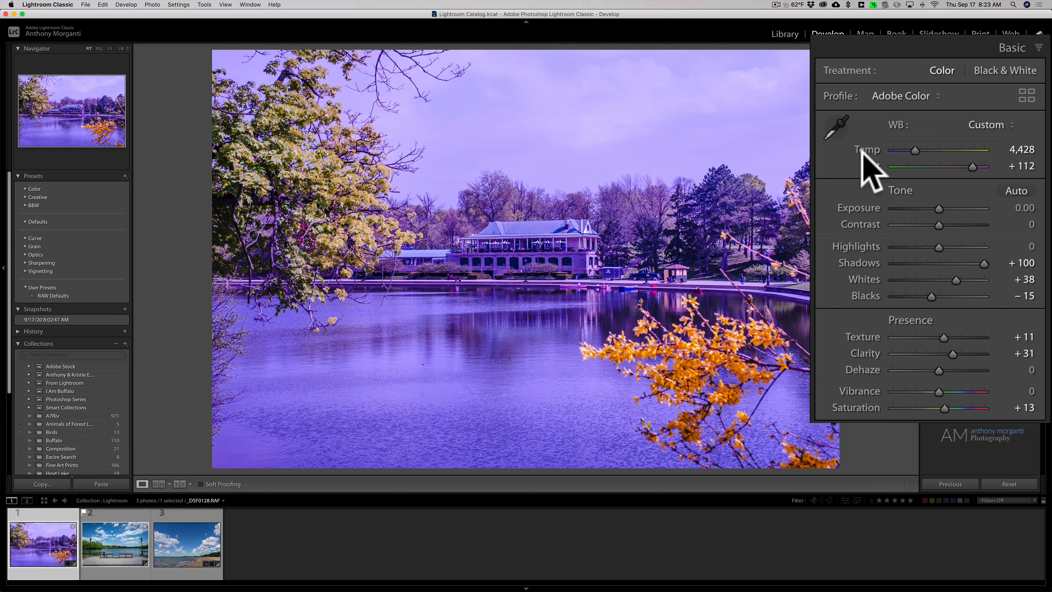
double_click(895, 123)
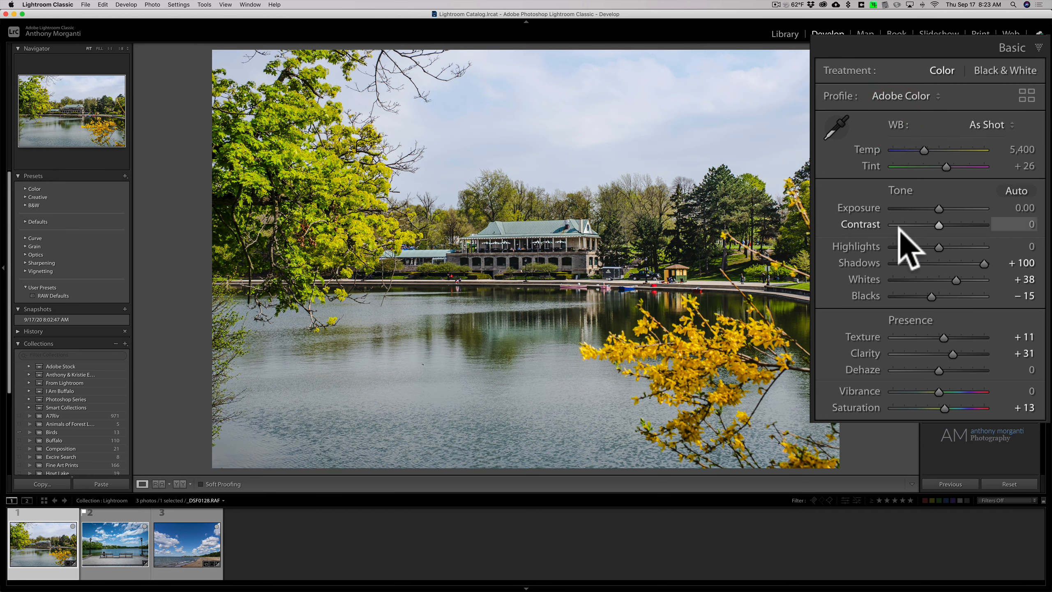
Reset all Tone adjustments and all Presence adjustments of the photo to their defaults
double_click(900, 190)
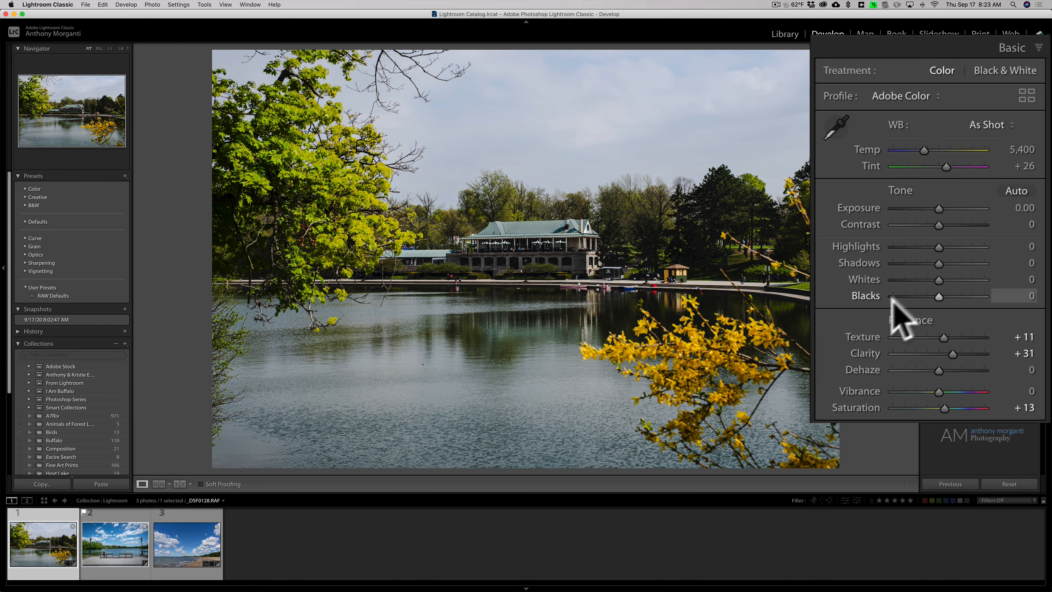
double_click(907, 320)
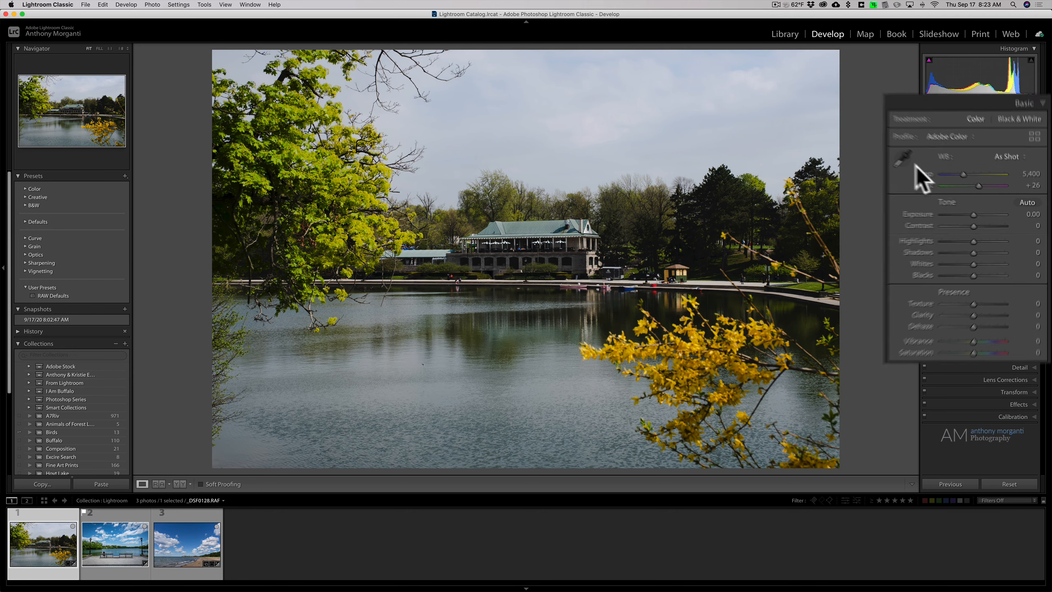
click(1018, 139)
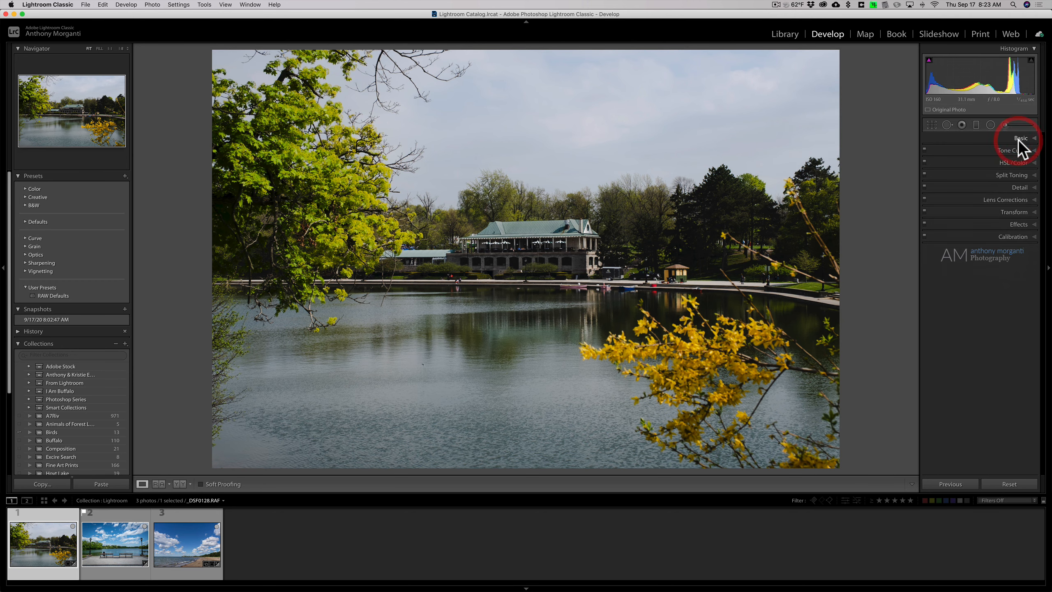
Reset the photo's custom point curve to Linear in the Tone Curve settings
click(1034, 151)
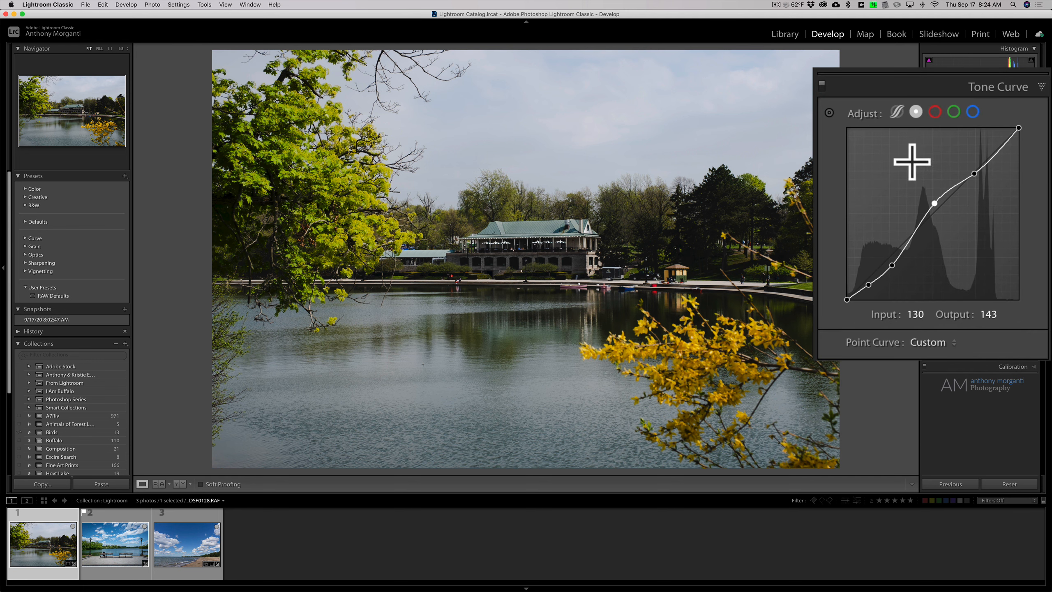
double_click(862, 115)
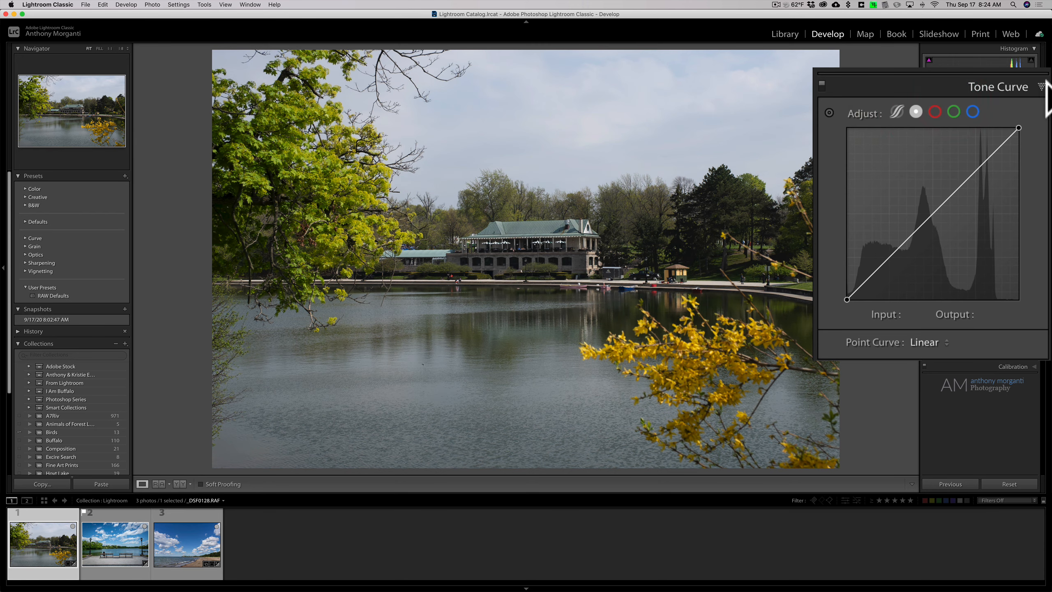
Try HSL saturation of Red +36, Yellow +39, Aqua −54 and Blue +27, plus altered luminance values, and reset the adjusted groups
click(1034, 161)
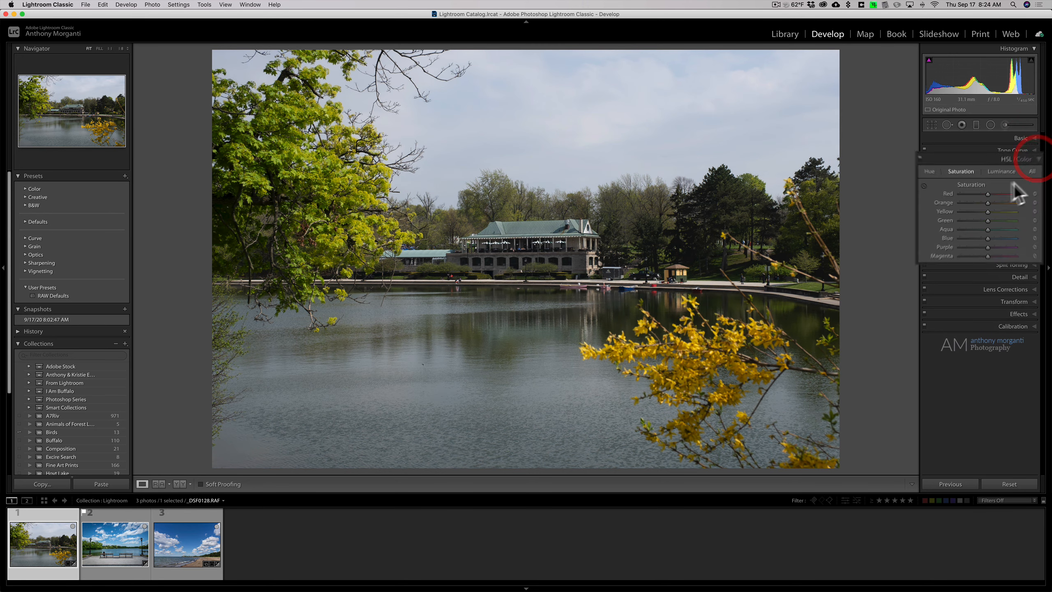
drag(950, 181, 962, 264)
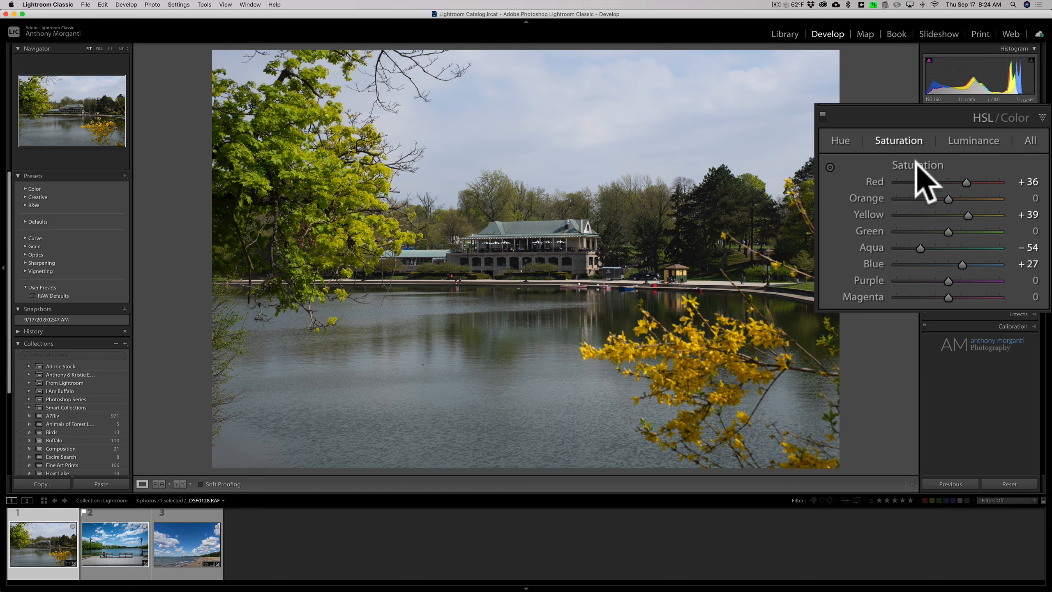
click(973, 141)
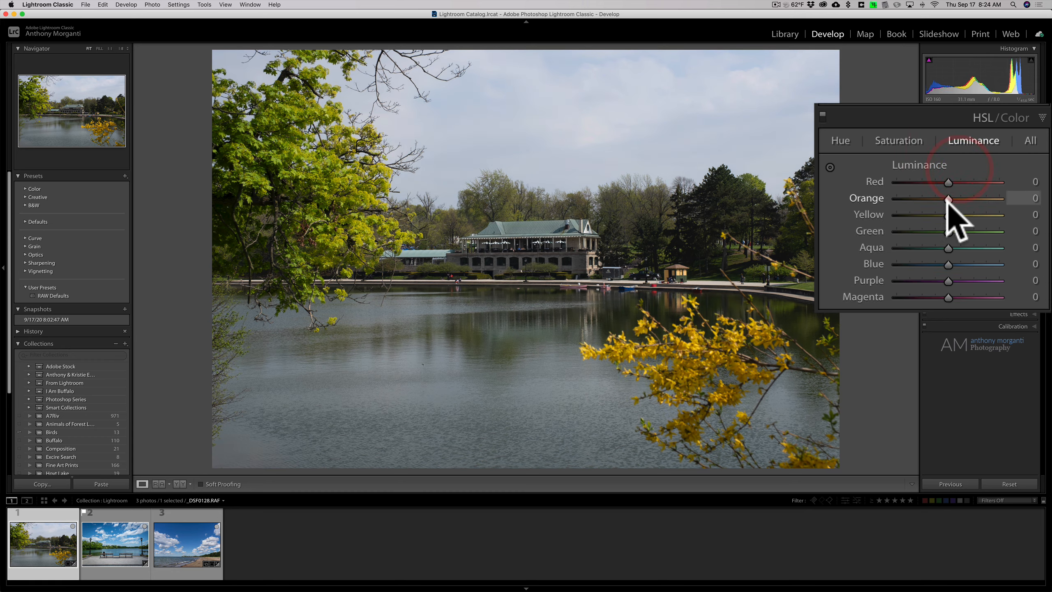
drag(948, 199, 928, 232)
double_click(919, 163)
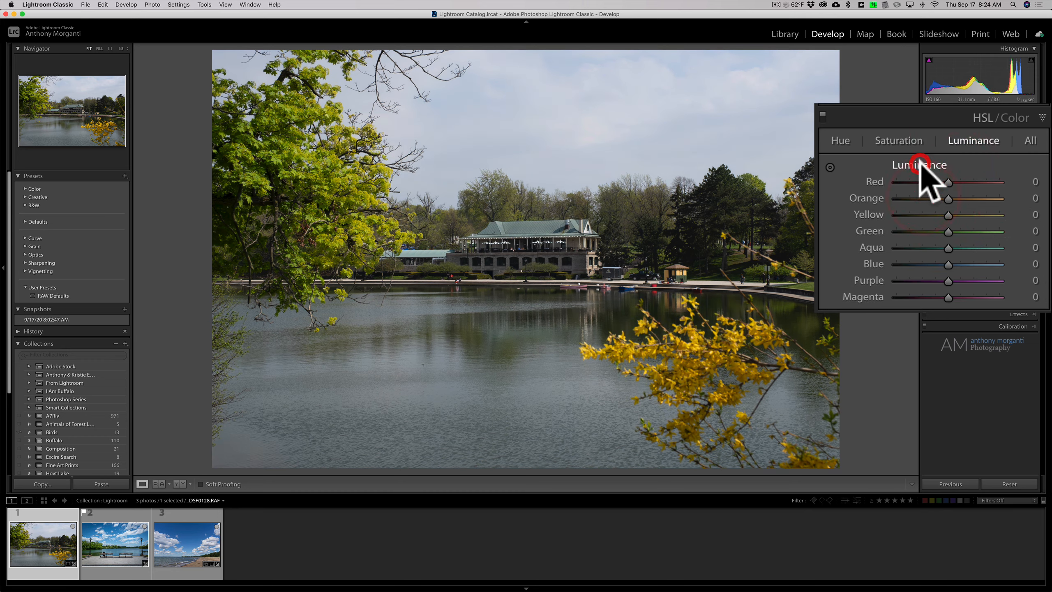
click(1018, 162)
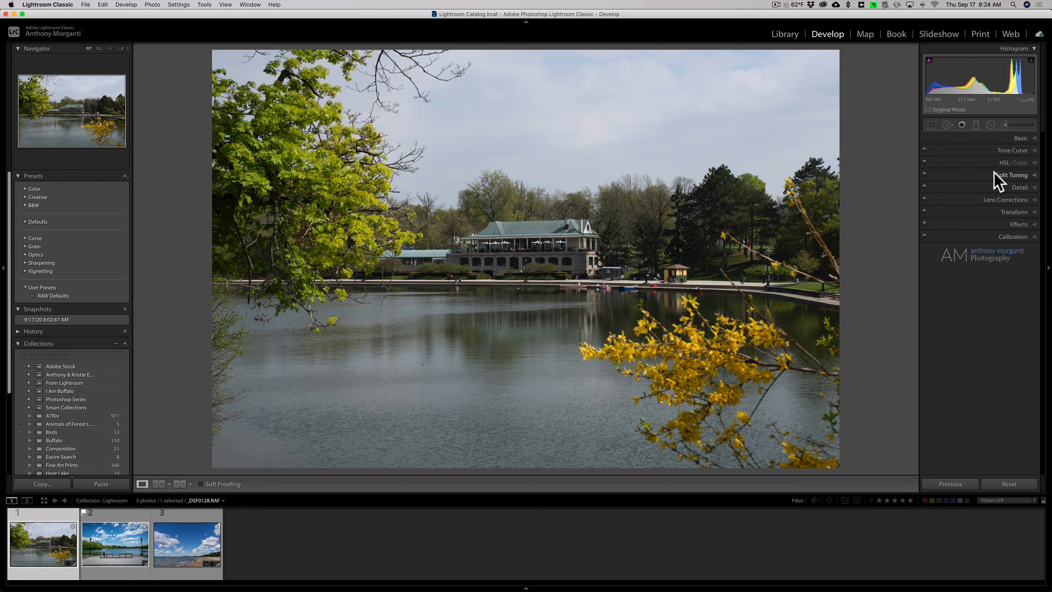
click(1012, 185)
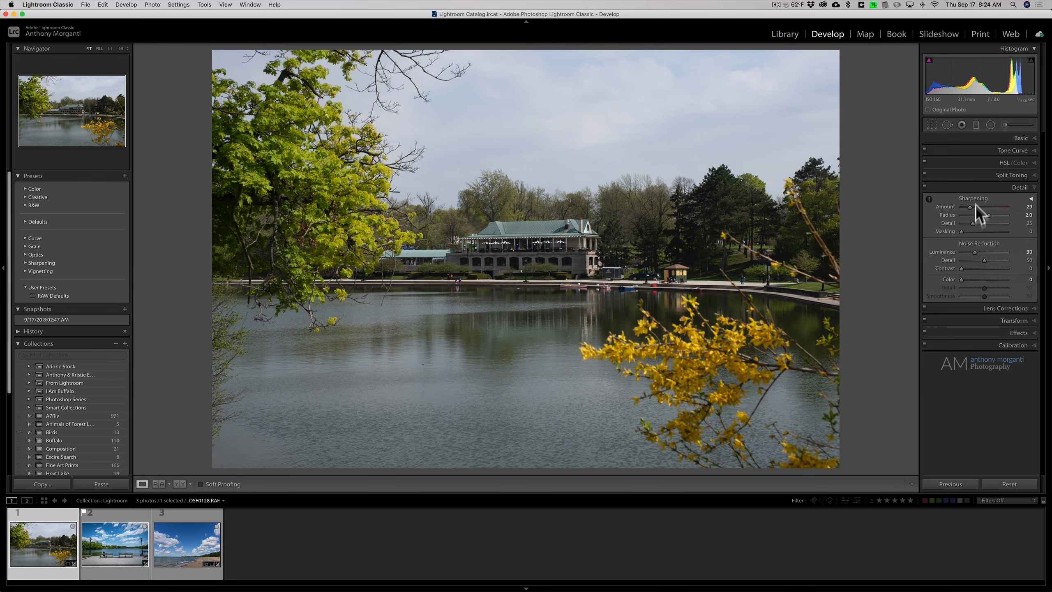
click(1018, 186)
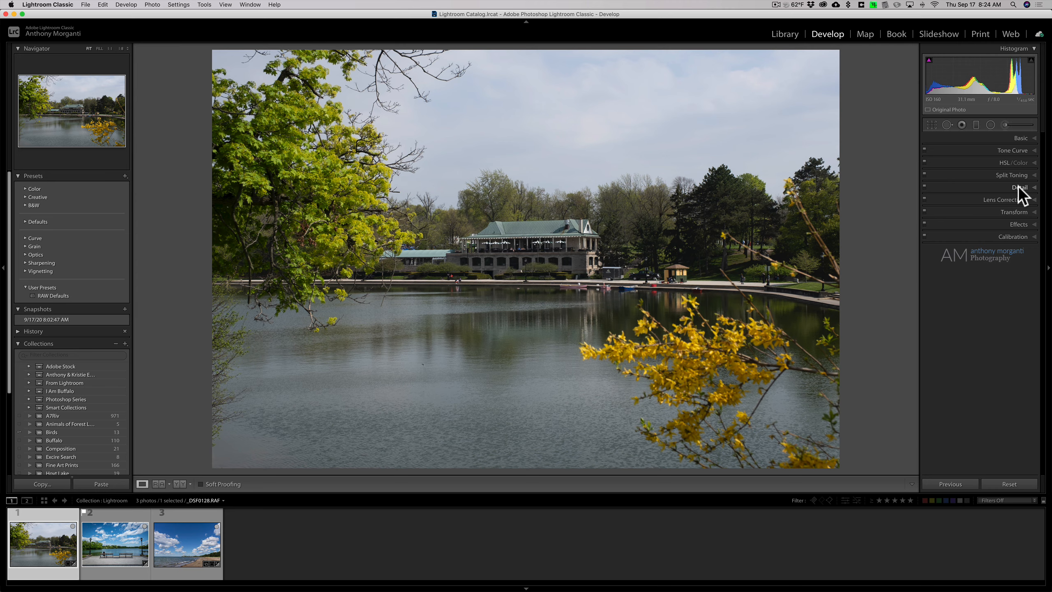
On the photo with the two benches, clear the Adjustment Brush's color and reset all its effect settings to zero
click(115, 537)
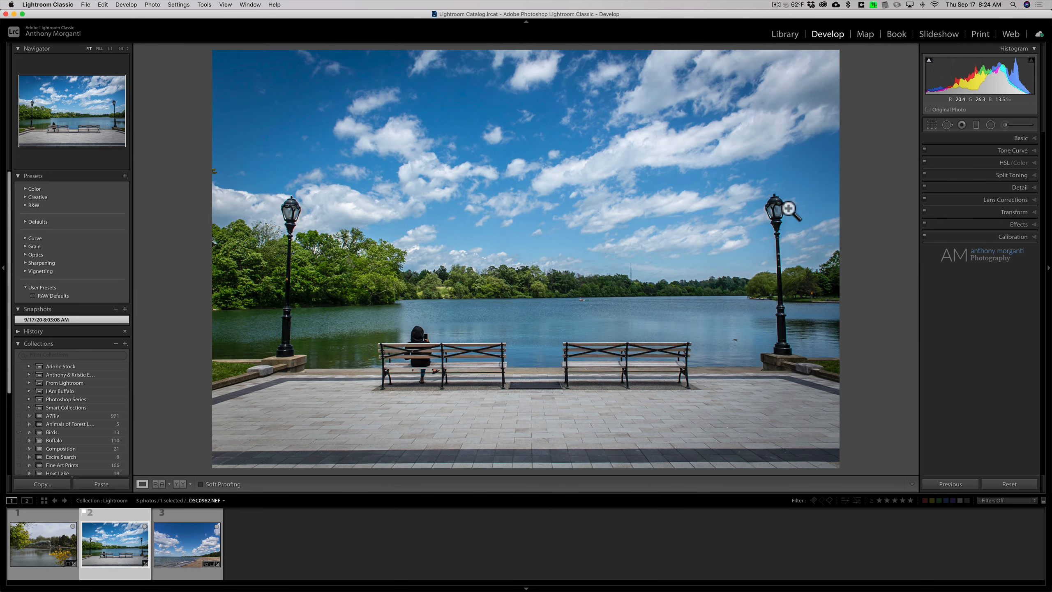
click(976, 124)
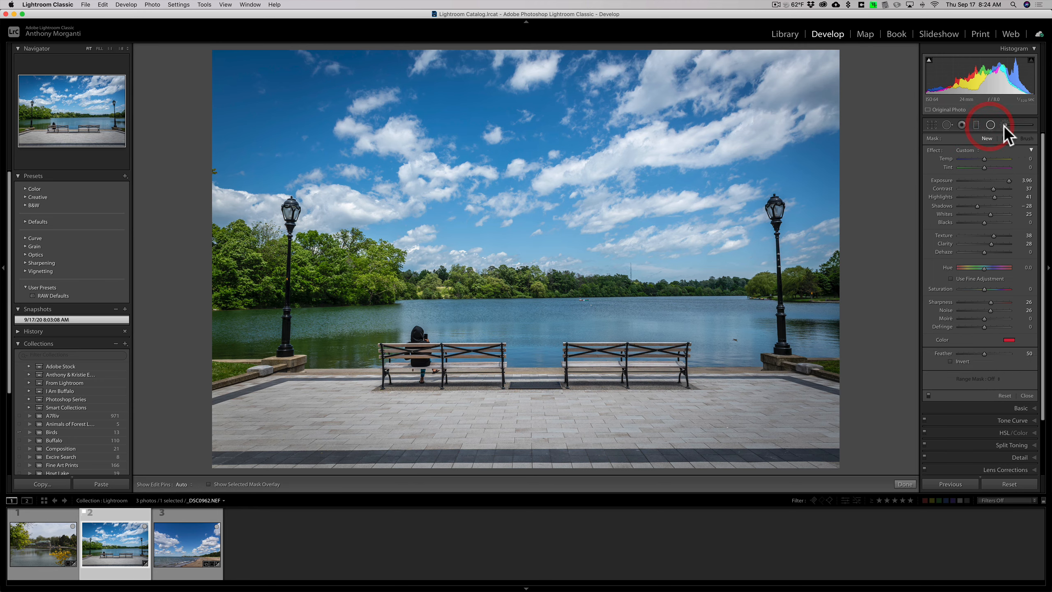
click(991, 126)
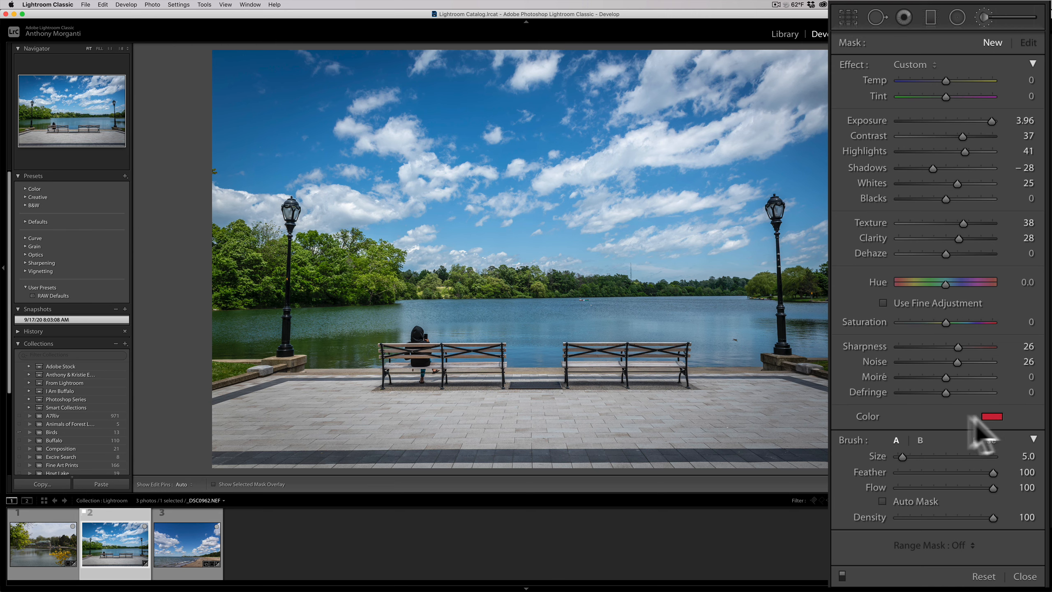
double_click(864, 411)
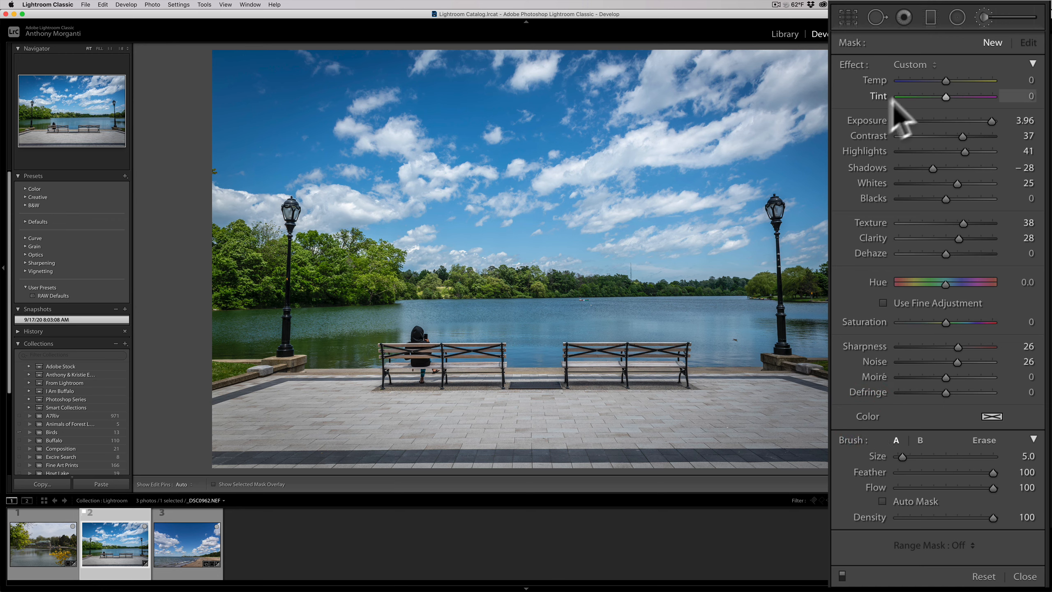
double_click(848, 65)
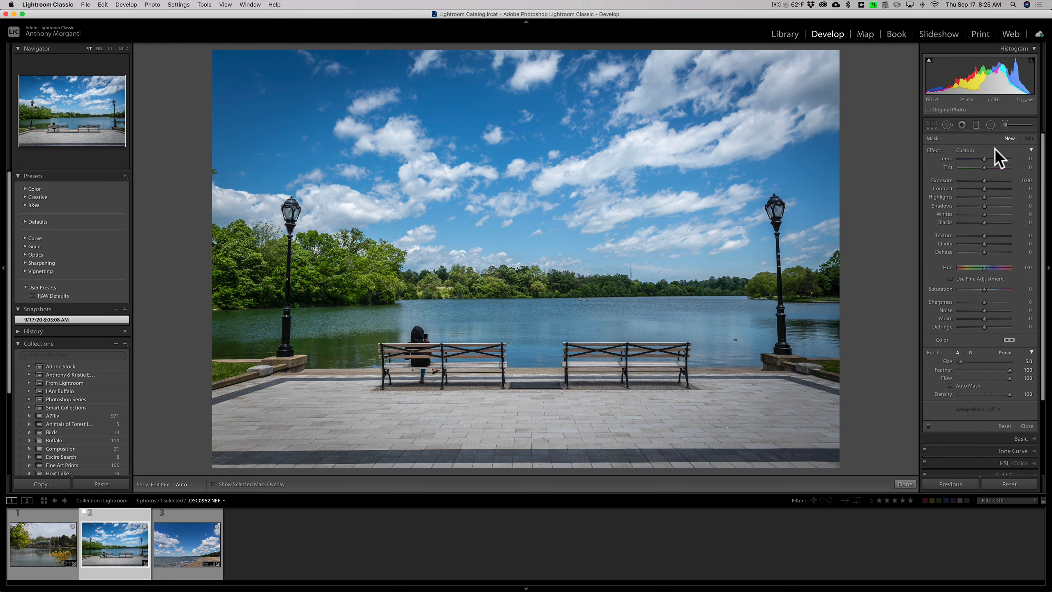
click(1006, 127)
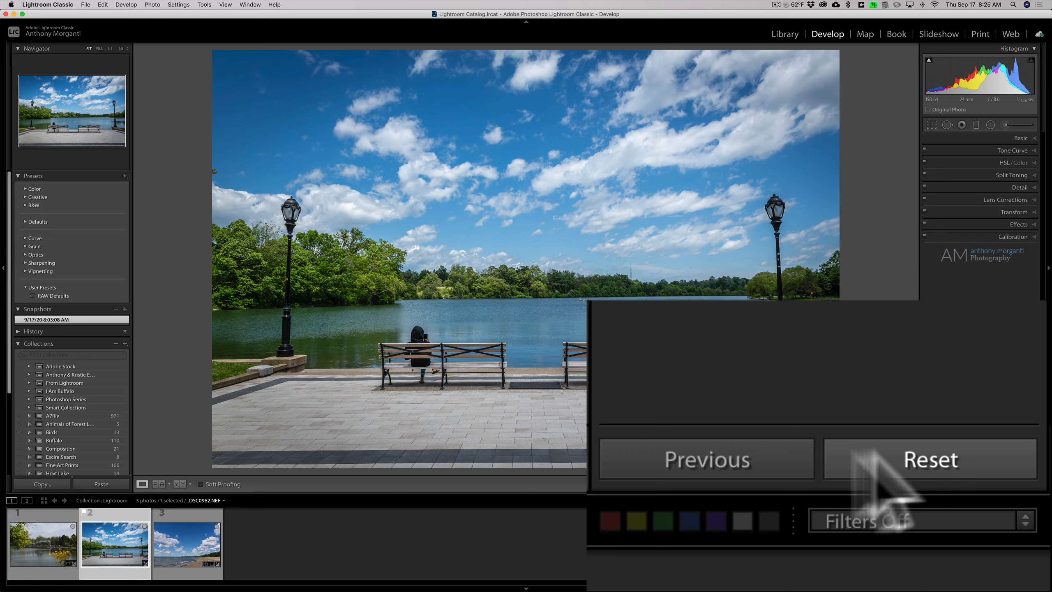
Try to reset all develop settings of the bench photo
right_click(542, 204)
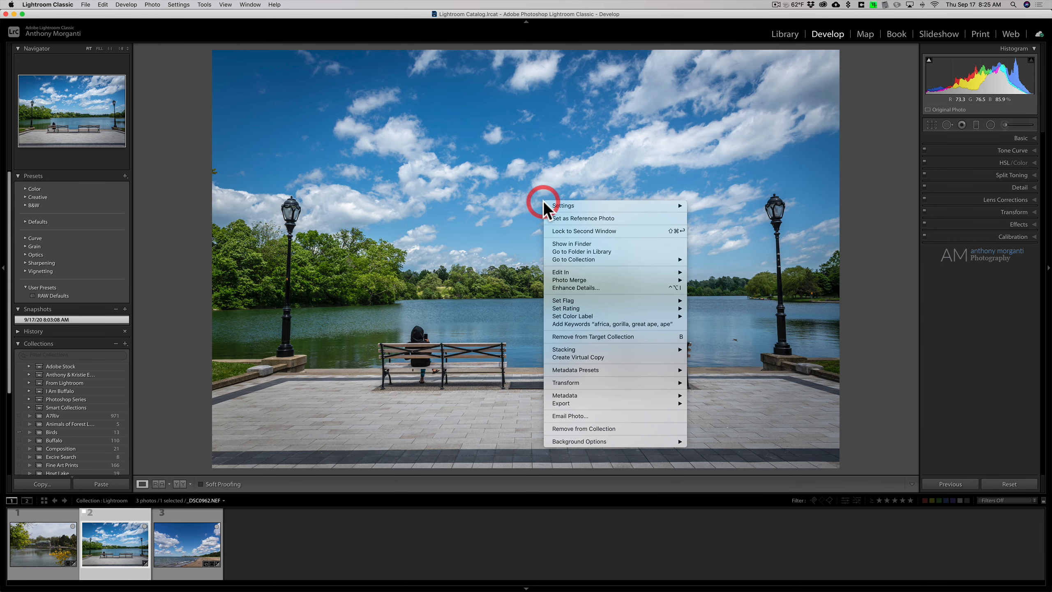
mouse_move(617, 207)
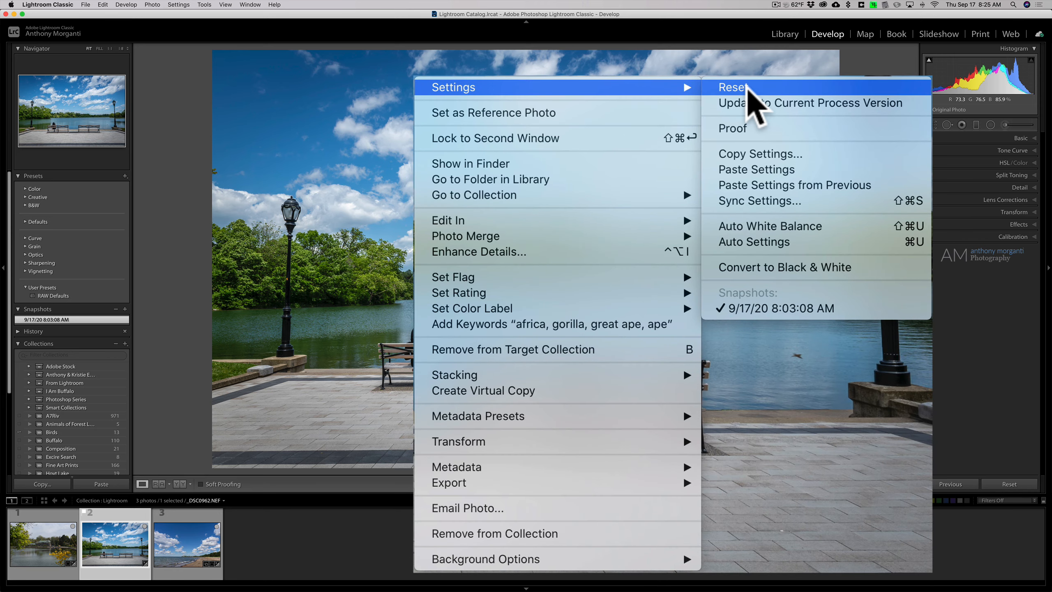
click(742, 89)
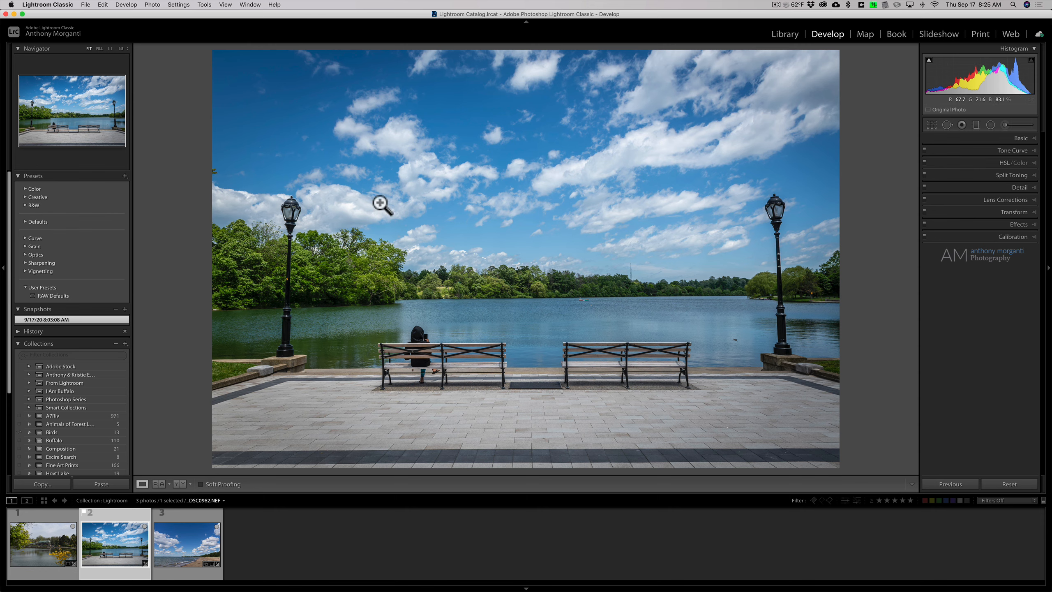
Enable the Classic - General group in the preset visibility settings and save the change
click(126, 175)
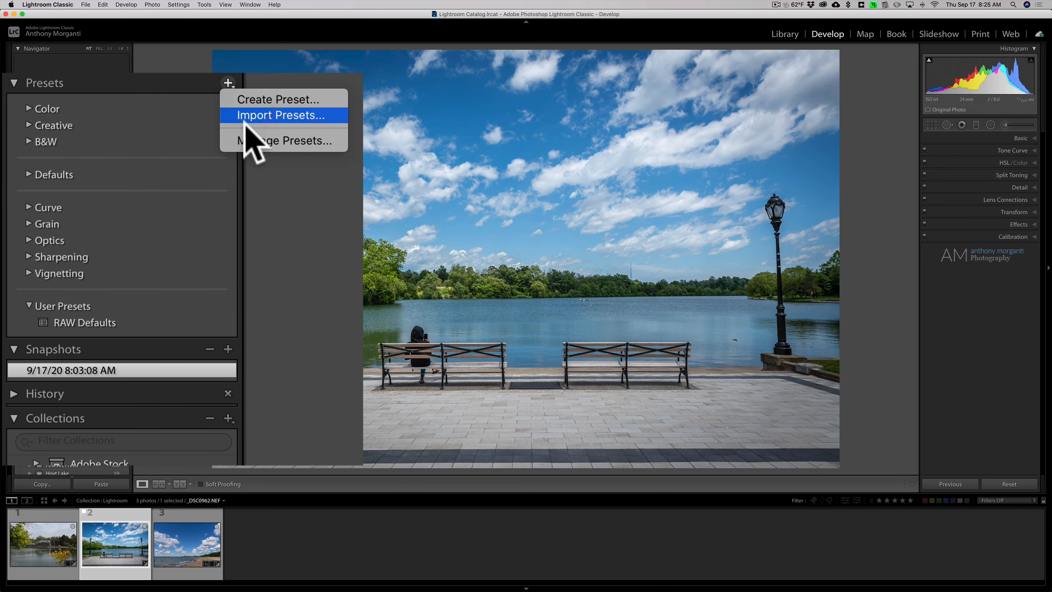
click(167, 185)
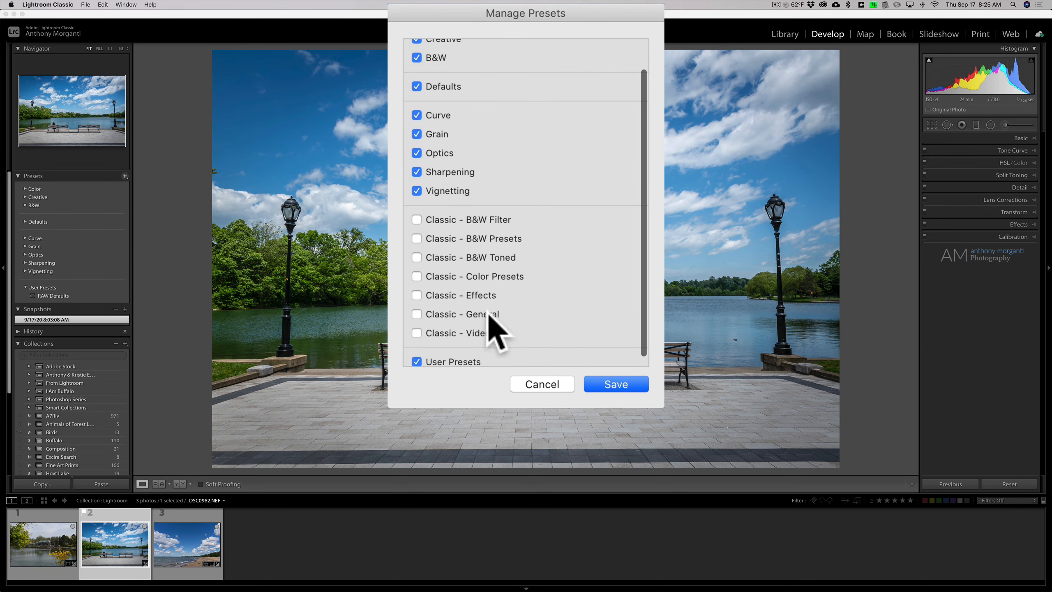
click(416, 314)
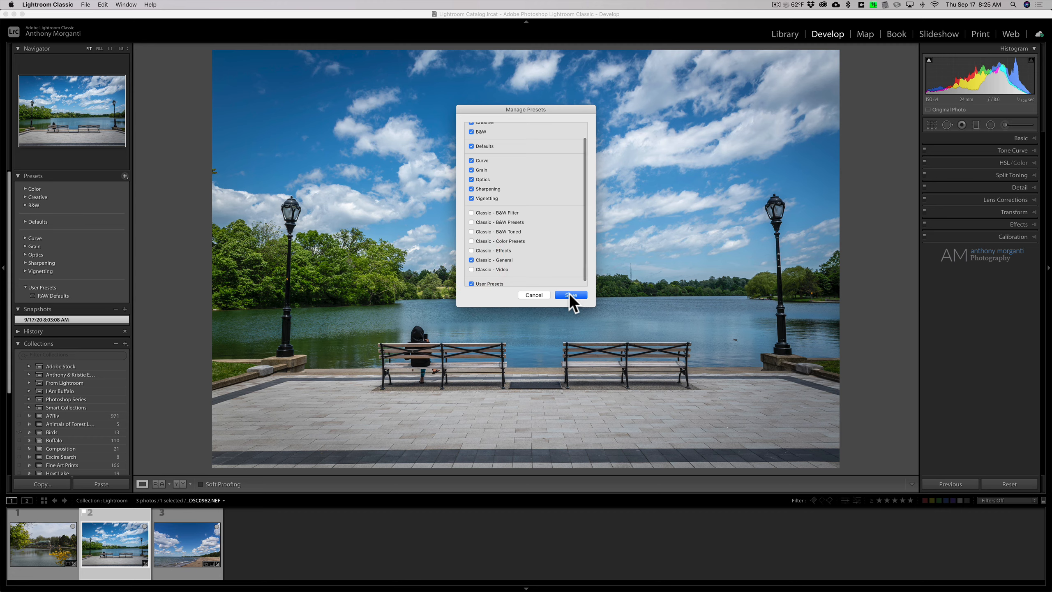
click(569, 296)
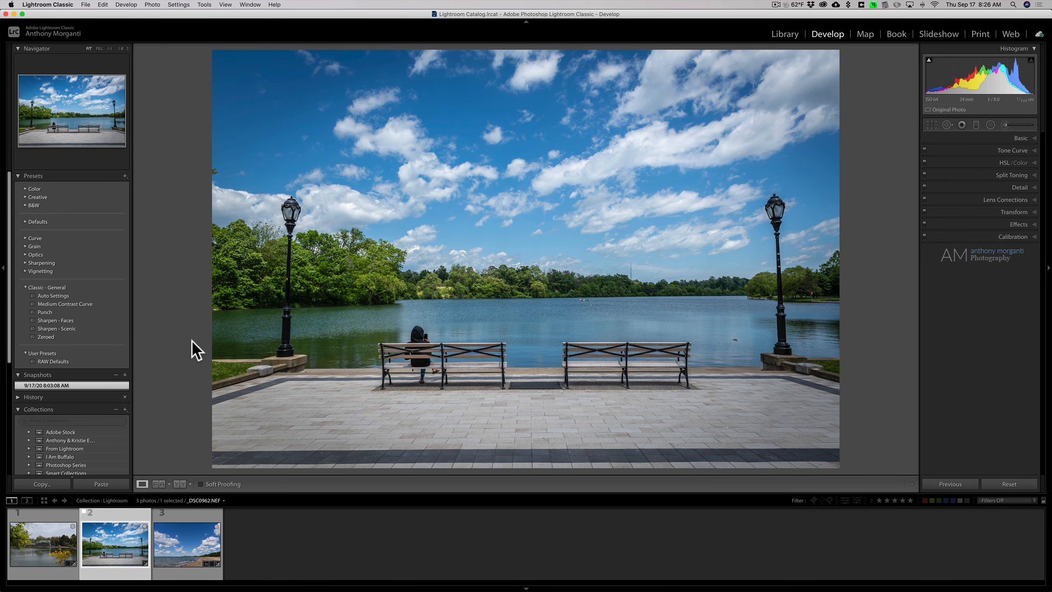
Reset the beach photo's develop settings completely, including its crop
click(208, 538)
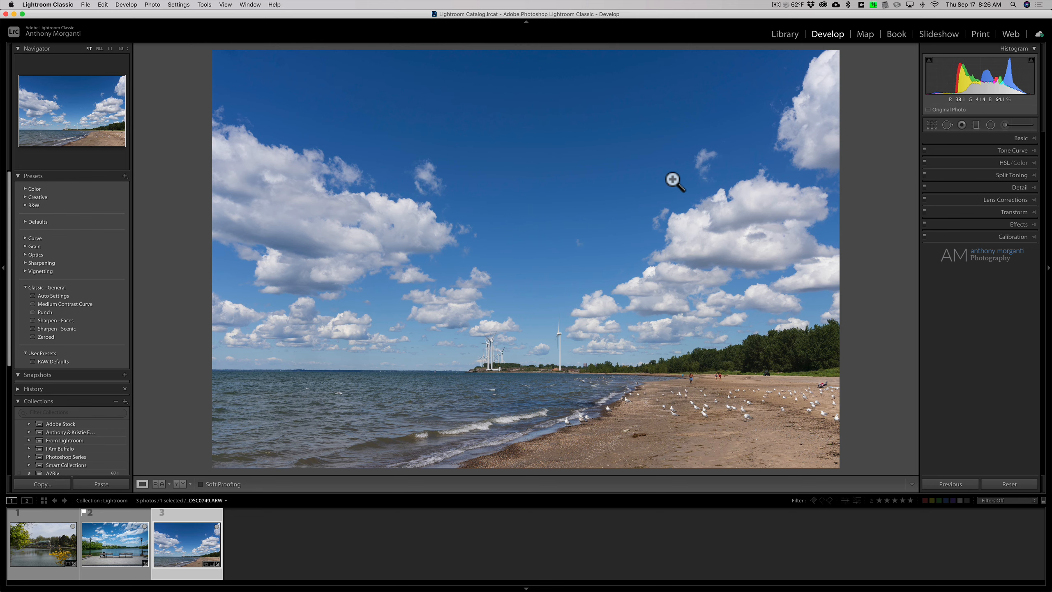
key(shift)
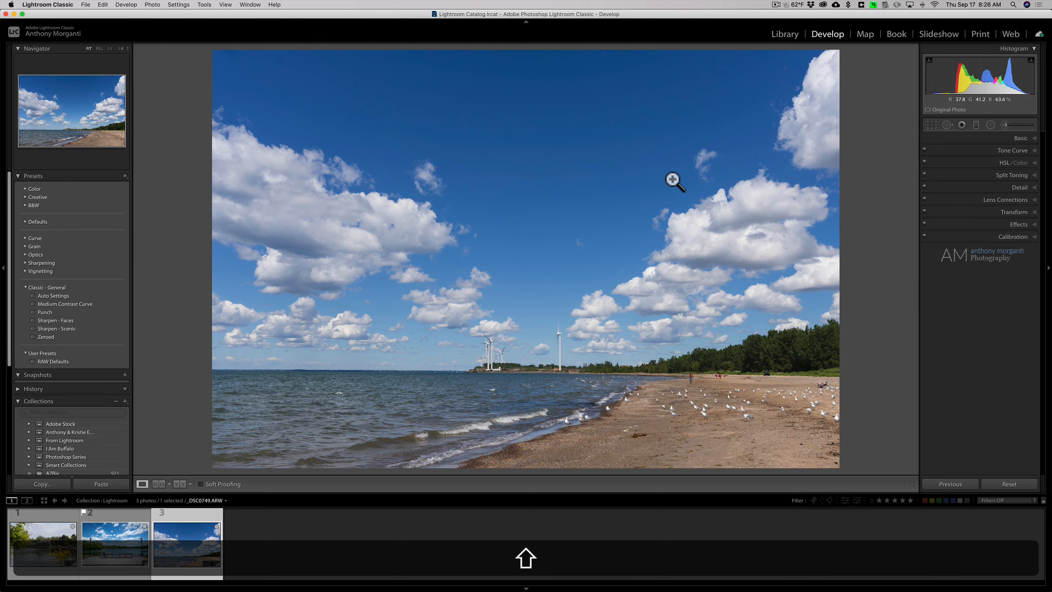
key(alt)
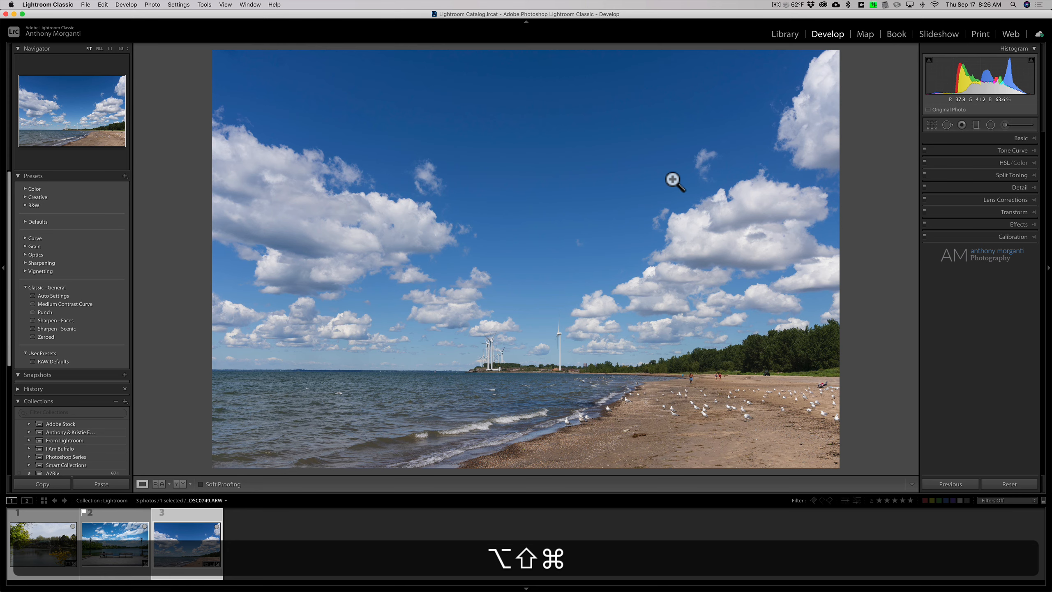
key(alt+shift+super+r)
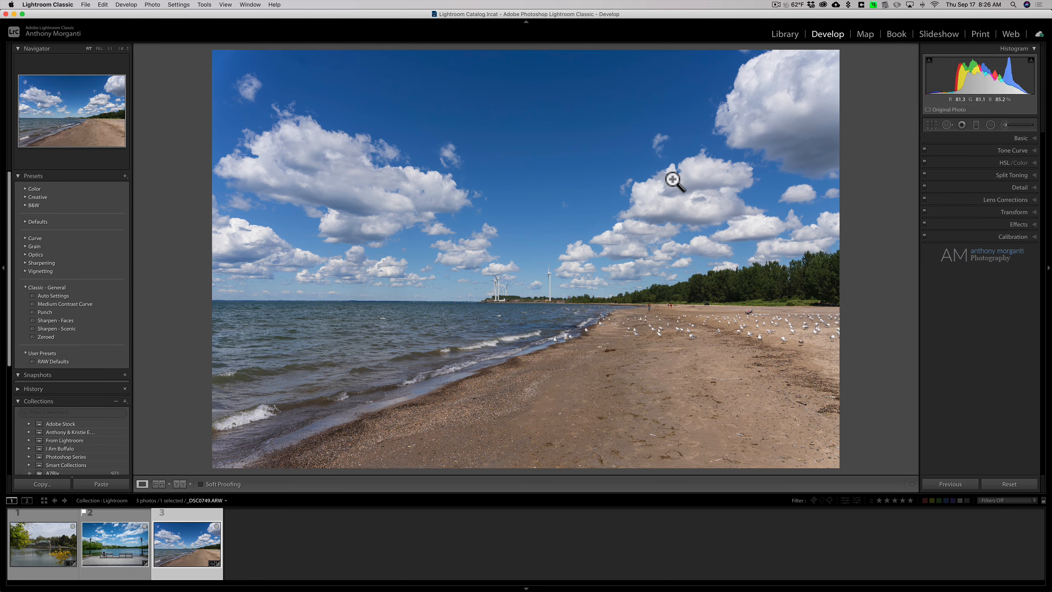